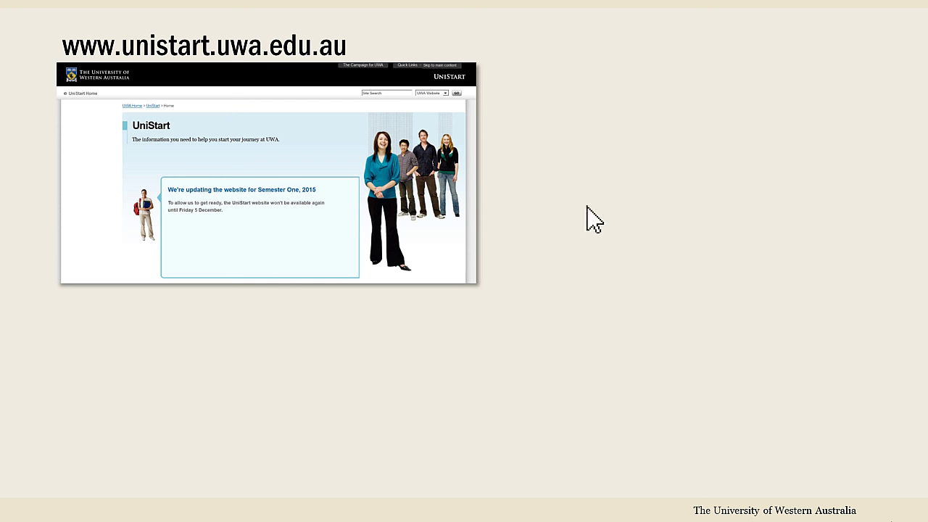
{"action": "left_click", "coordinate": [730, 184]}
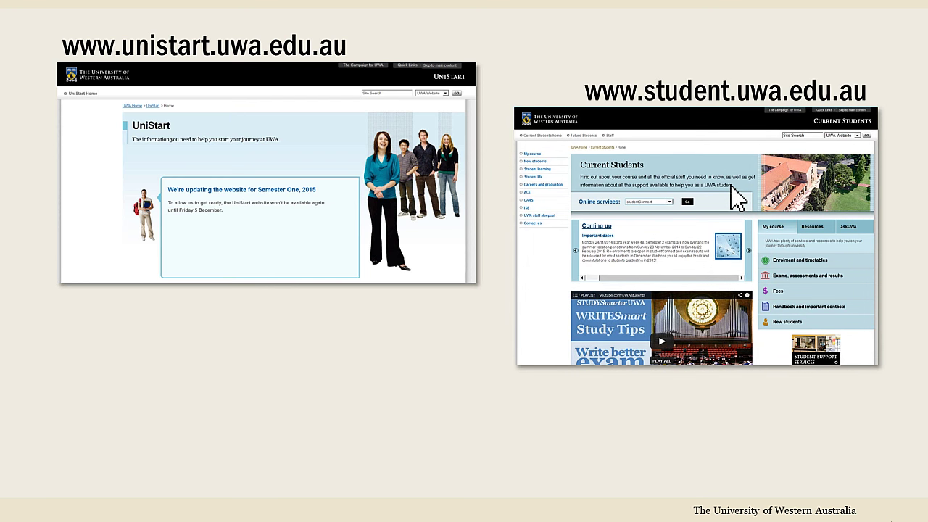
{"action": "left_click", "coordinate": [738, 194]}
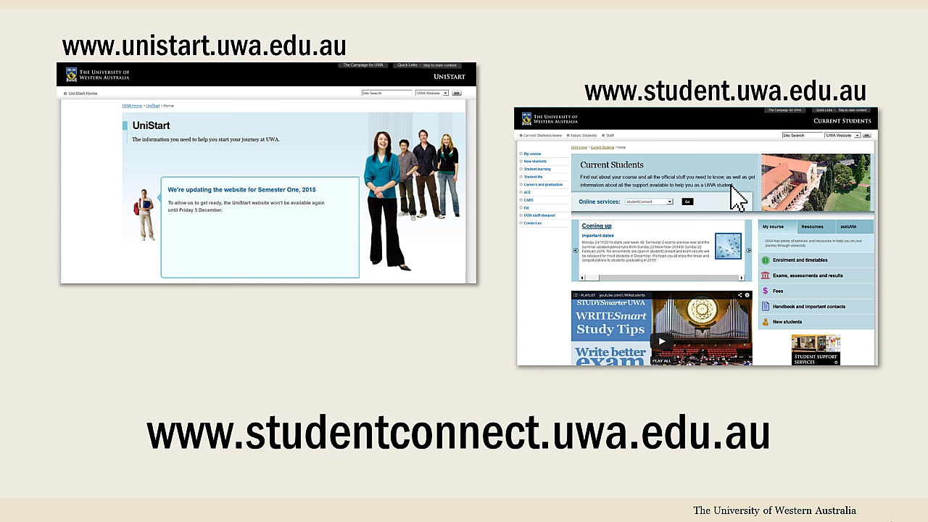
{"action": "left_click", "coordinate": [747, 455]}
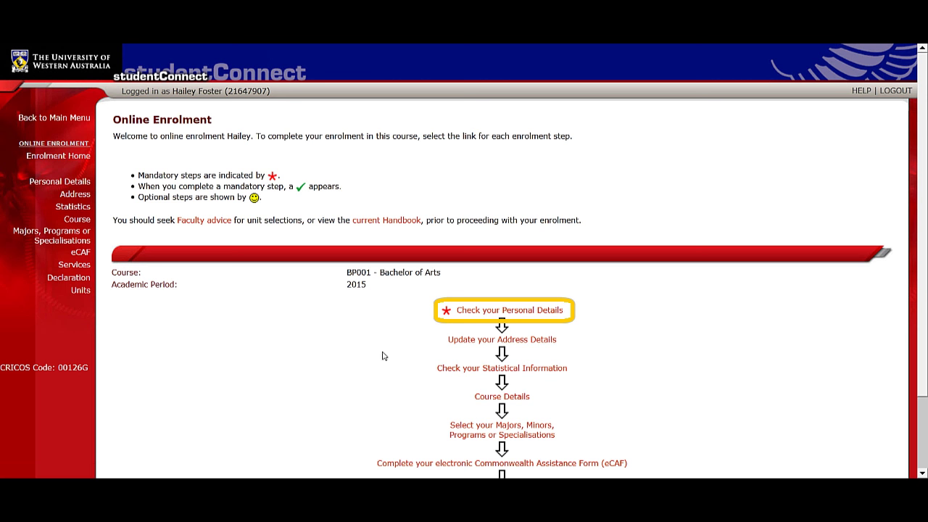
Open the Check your Personal Details step to complete it
{"action": "left_click", "coordinate": [500, 310]}
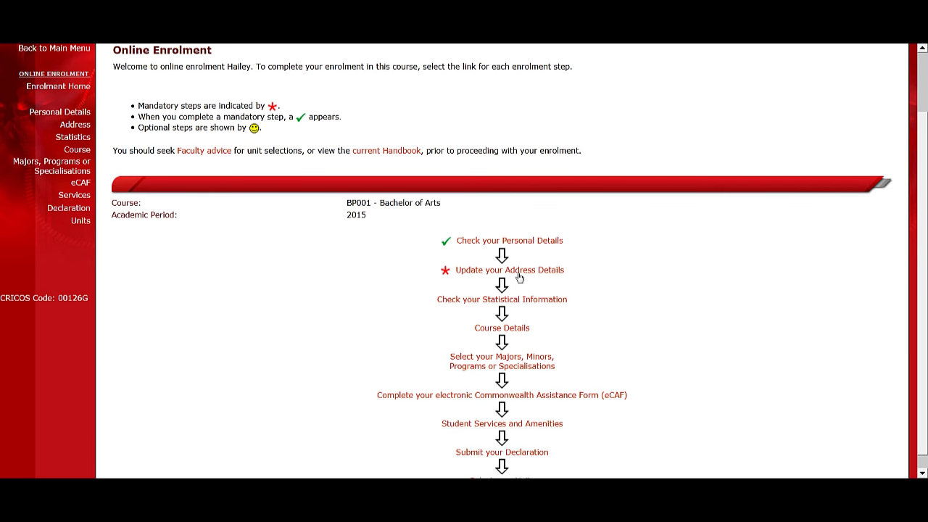
Review the Address Details and Statistical Information forms through to Finish
{"action": "left_click", "coordinate": [519, 272]}
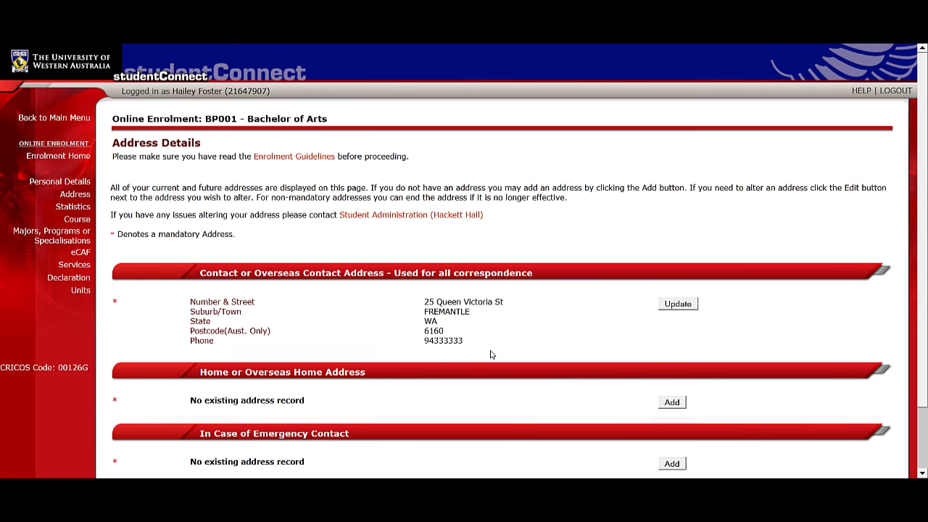
{"action": "scroll", "coordinate": [490, 352], "scroll_direction": "down", "scroll_amount": 2}
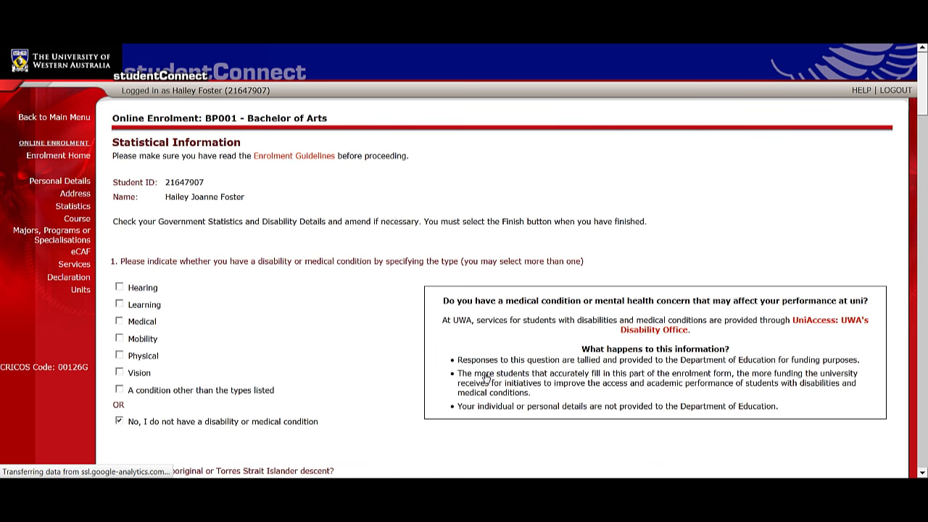
{"action": "scroll", "coordinate": [485, 377], "scroll_direction": "down", "scroll_amount": 2}
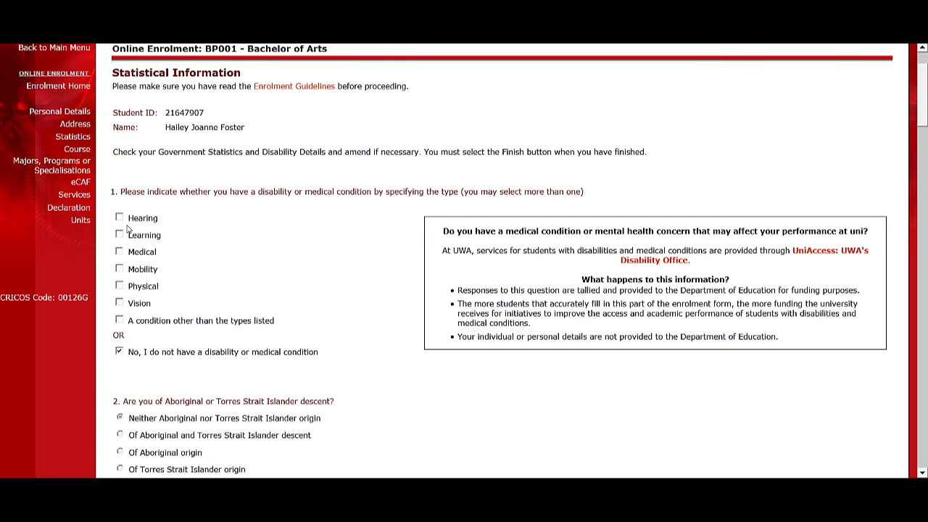
{"action": "scroll", "coordinate": [134, 352], "scroll_direction": "down", "scroll_amount": 5}
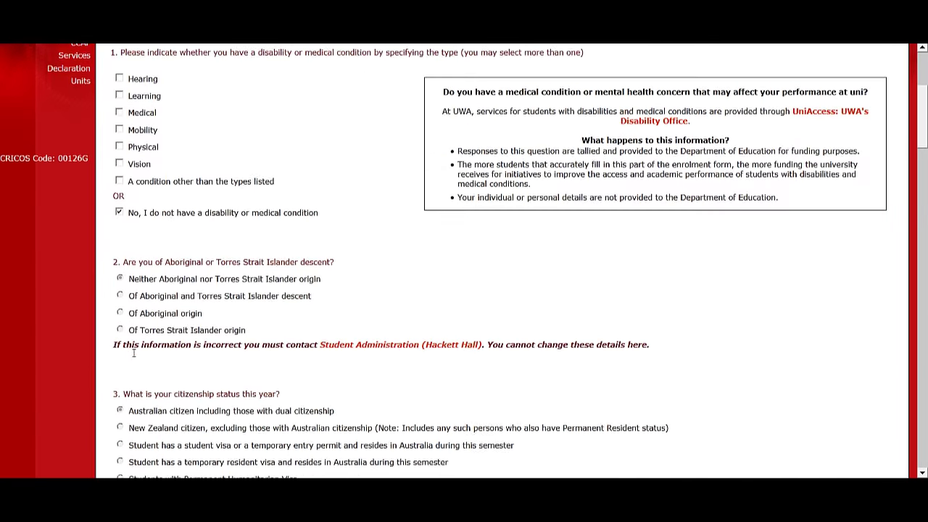
{"action": "scroll", "coordinate": [134, 355], "scroll_direction": "down", "scroll_amount": 2}
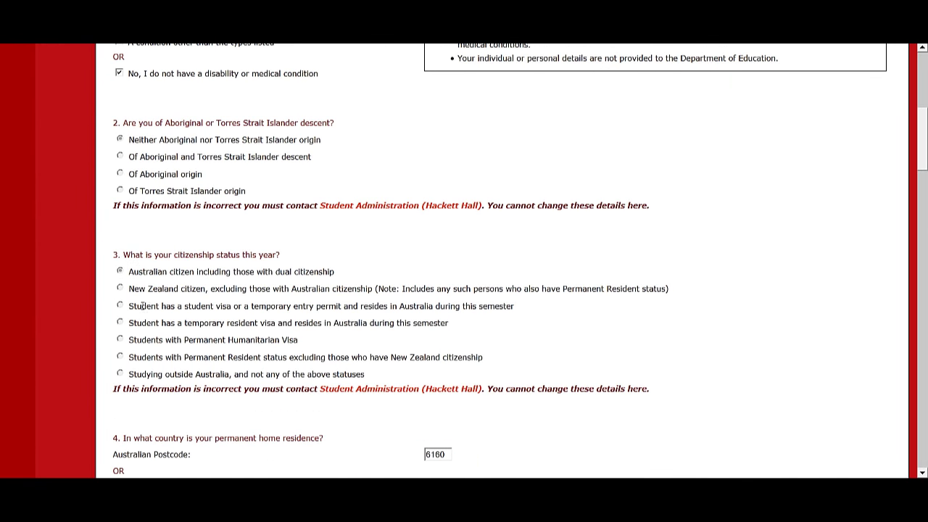
{"action": "scroll", "coordinate": [142, 373], "scroll_direction": "down", "scroll_amount": 5}
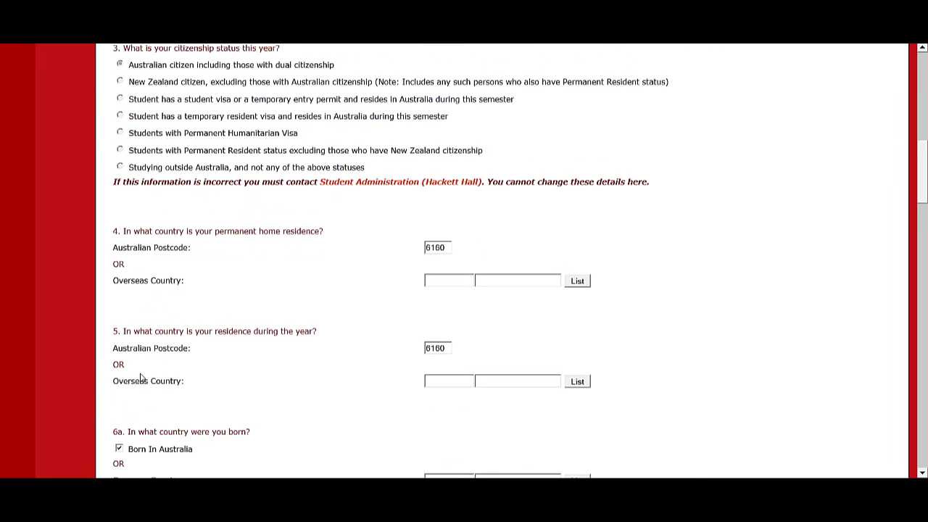
{"action": "scroll", "coordinate": [140, 376], "scroll_direction": "down", "scroll_amount": 5}
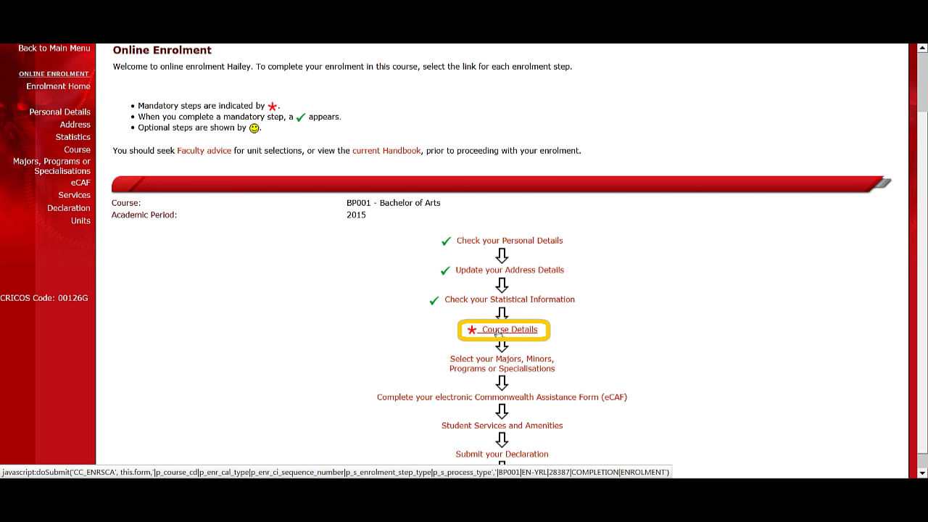
Open Course Details and confirm the expected completion of End of 2017
{"action": "left_click", "coordinate": [499, 332]}
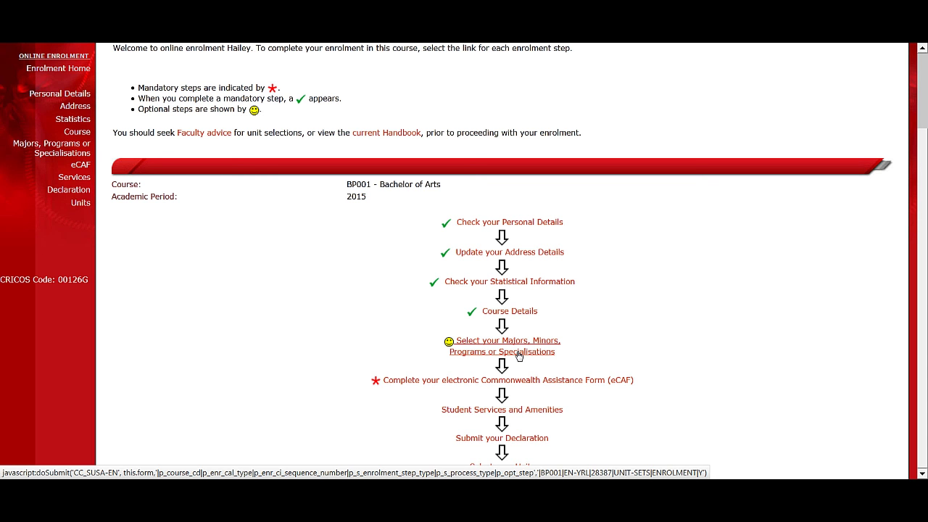
Add major MJD-EGCST (English and Cultural Studies) through the Advanced Unit Set Search
{"action": "left_click", "coordinate": [519, 355]}
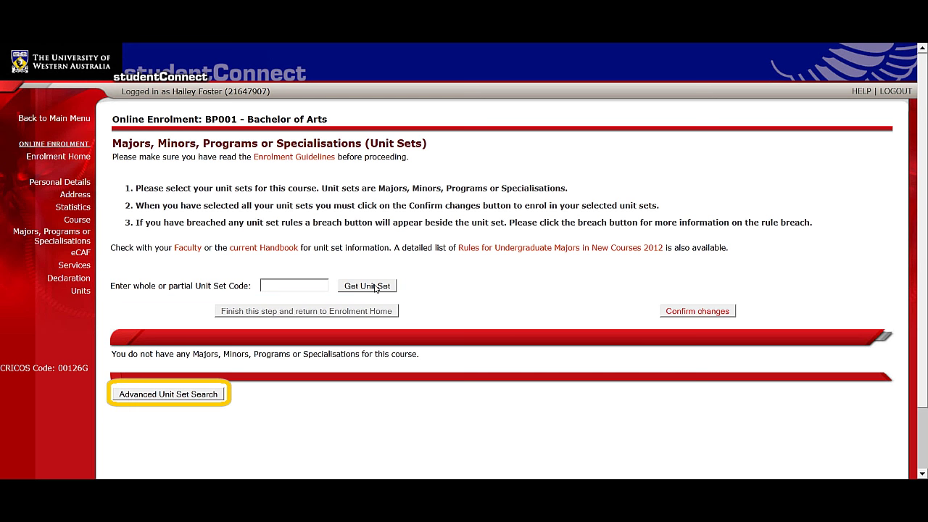
{"action": "left_click", "coordinate": [368, 286]}
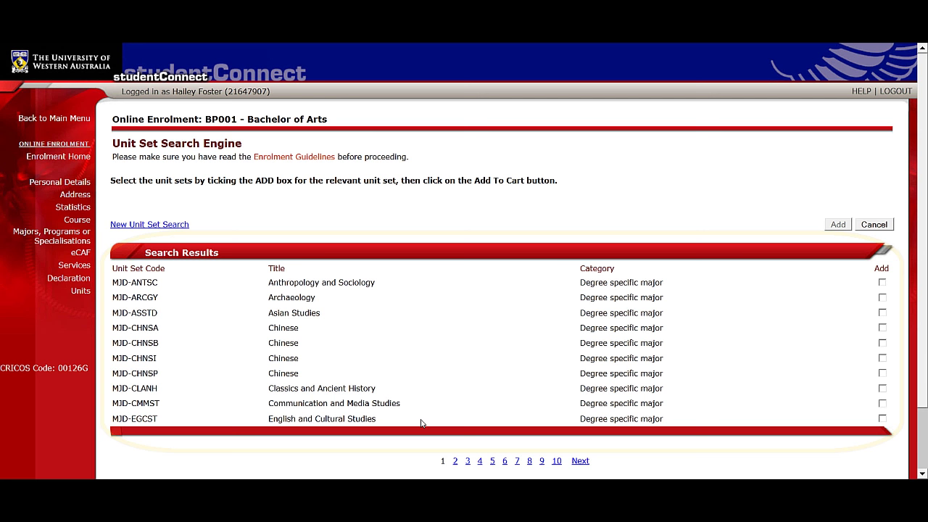
{"action": "left_click", "coordinate": [883, 418]}
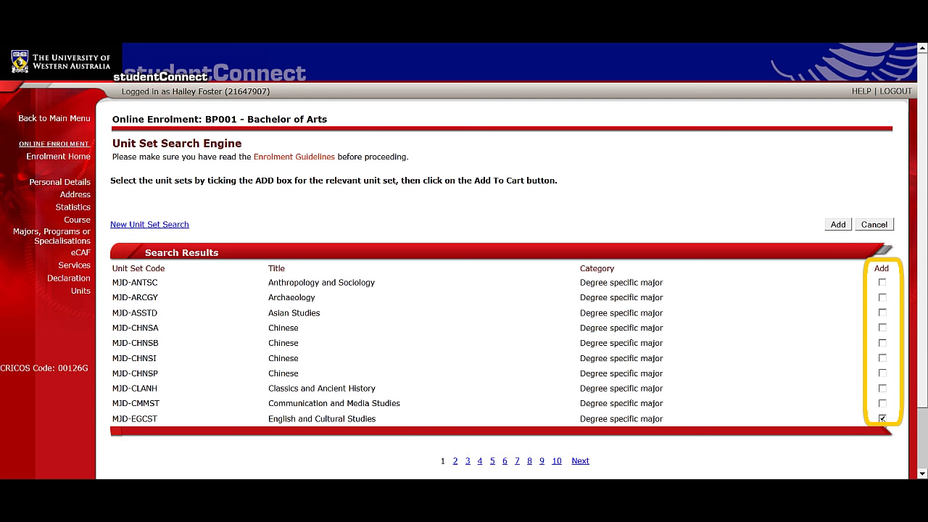
{"action": "left_click", "coordinate": [838, 225]}
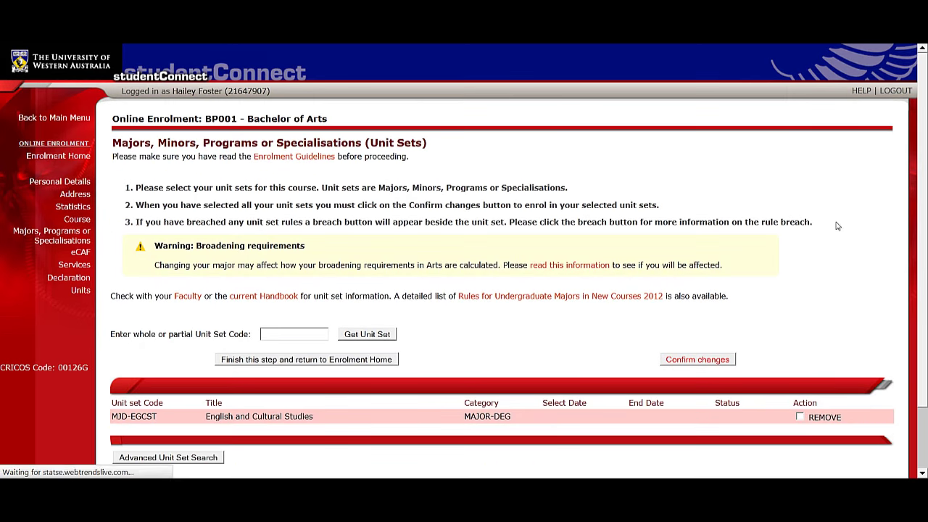
{"action": "scroll", "coordinate": [605, 296], "scroll_direction": "down", "scroll_amount": 2}
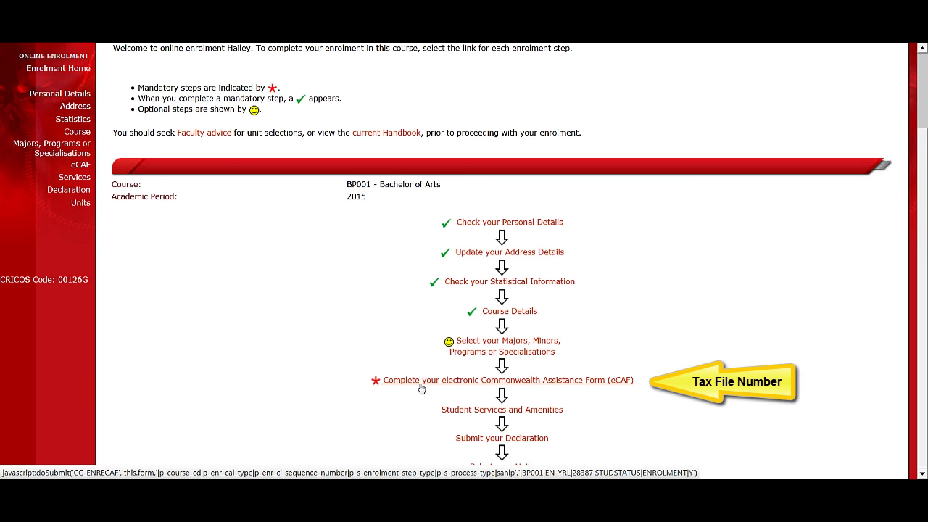
Open the Commonwealth Assistance Form (eCAF) step
{"action": "left_click", "coordinate": [421, 390]}
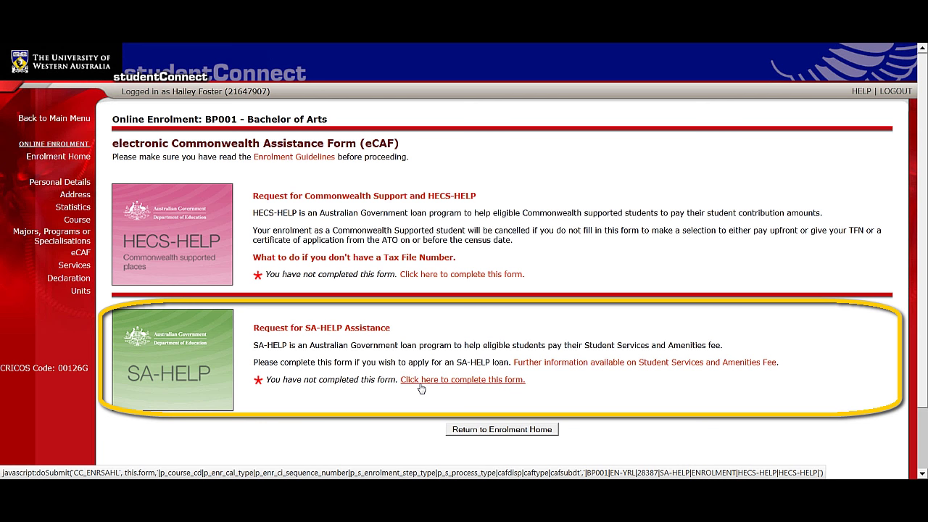
{"action": "left_click", "coordinate": [445, 276]}
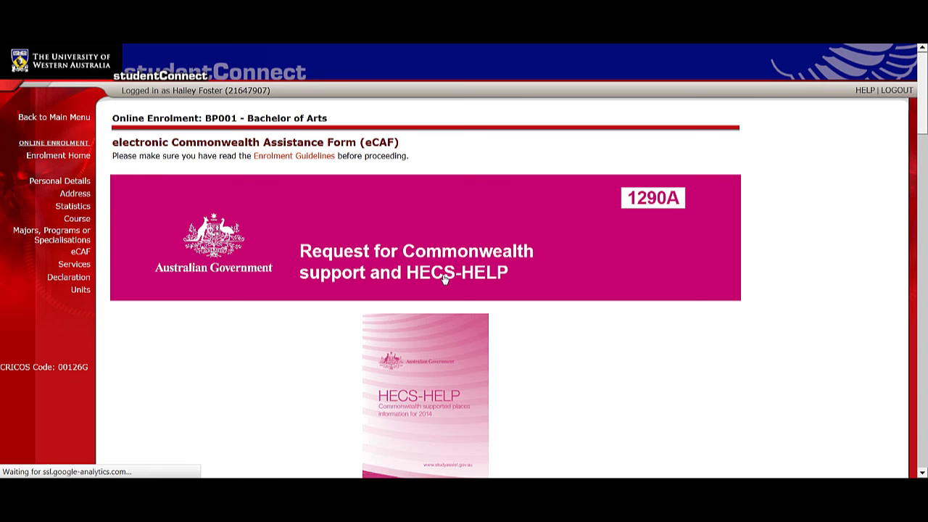
{"action": "scroll", "coordinate": [445, 280], "scroll_direction": "down", "scroll_amount": 10}
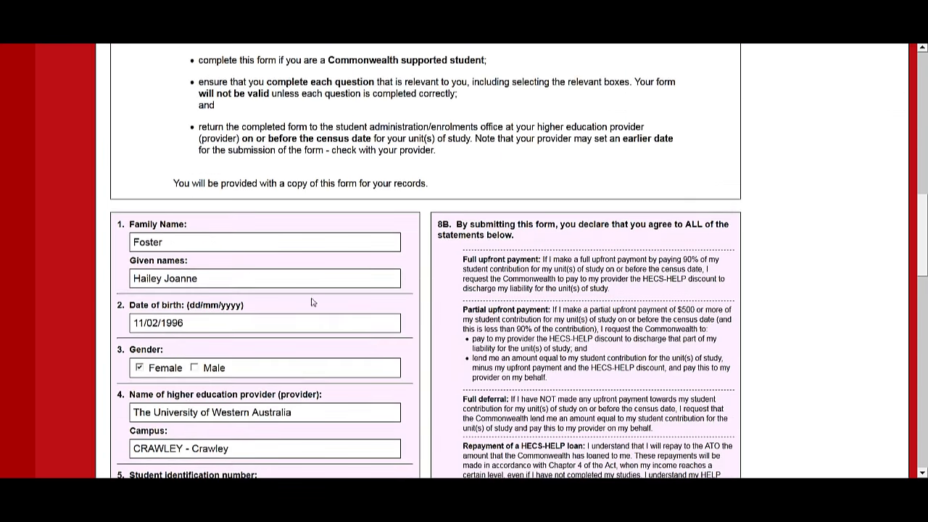
{"action": "scroll", "coordinate": [464, 261], "scroll_direction": "down", "scroll_amount": 10}
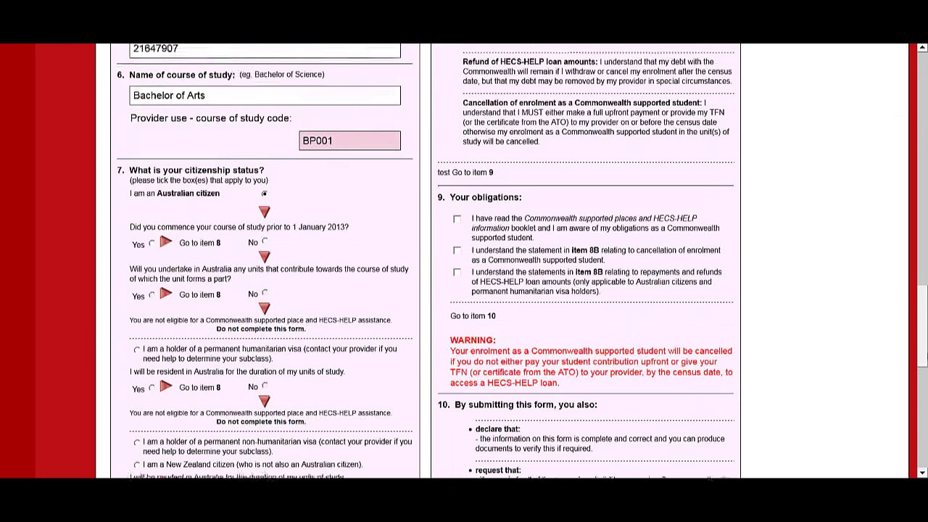
{"action": "scroll", "coordinate": [464, 261], "scroll_direction": "down", "scroll_amount": 1}
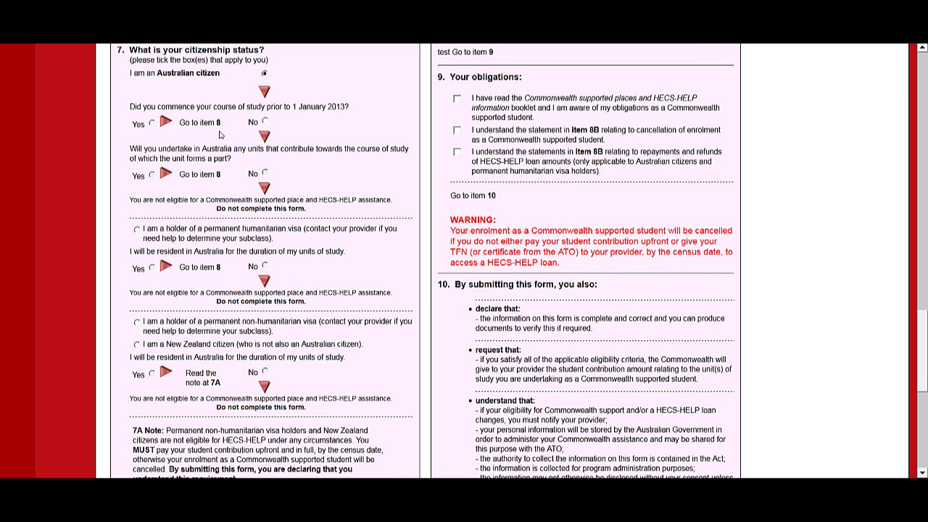
{"action": "scroll", "coordinate": [925, 323], "scroll_direction": "down", "scroll_amount": 3}
{"action": "scroll", "coordinate": [926, 322], "scroll_direction": "down", "scroll_amount": 6}
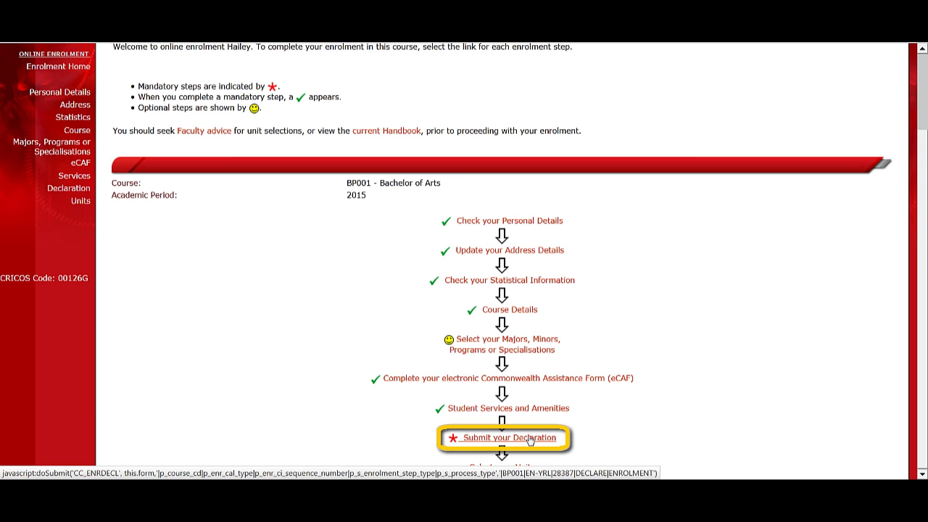
Open the student declaration step and submit the declaration
{"action": "left_click", "coordinate": [530, 440]}
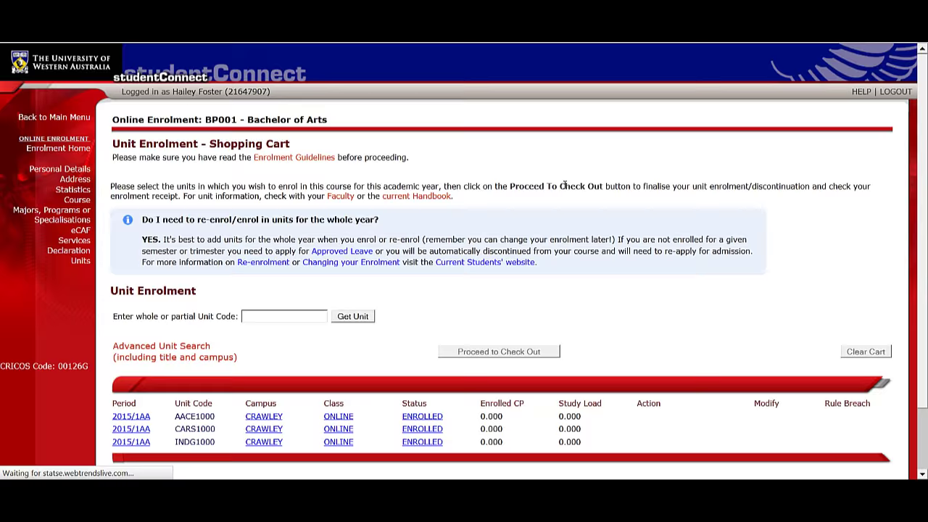
Scroll through the shopping cart showing enrolled AACE1000, CARS1000 and INDG1000
{"action": "scroll", "coordinate": [562, 174], "scroll_direction": "down", "scroll_amount": 1}
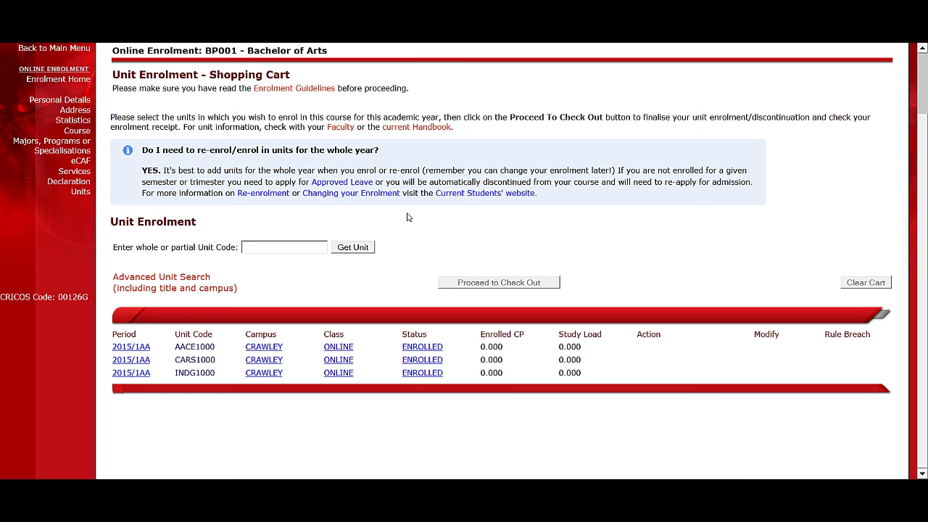
{"action": "scroll", "coordinate": [408, 217], "scroll_direction": "up", "scroll_amount": 2}
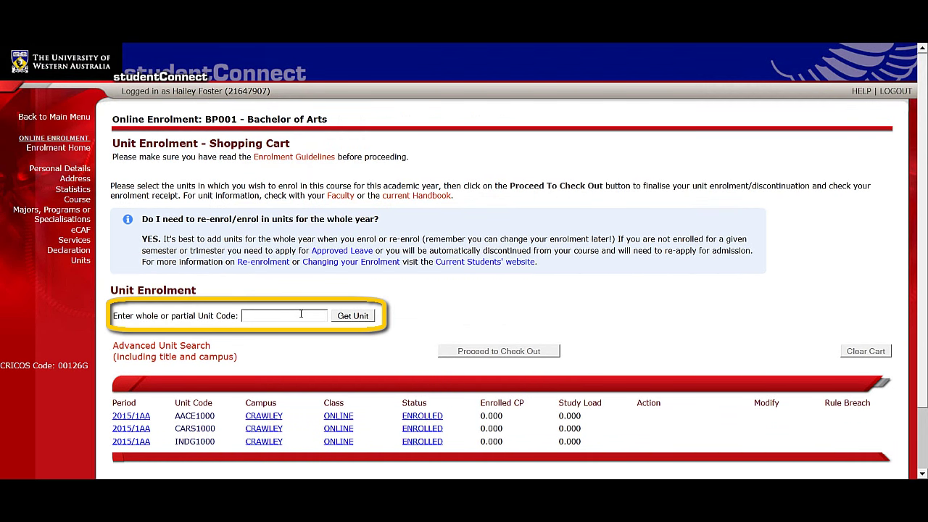
Search unit code ENGL and add ENGL1001, ENGL1002, ENGL1501 and ITAL1401 to the cart
{"action": "left_click", "coordinate": [300, 313]}
{"action": "type", "text": "ENGL"}
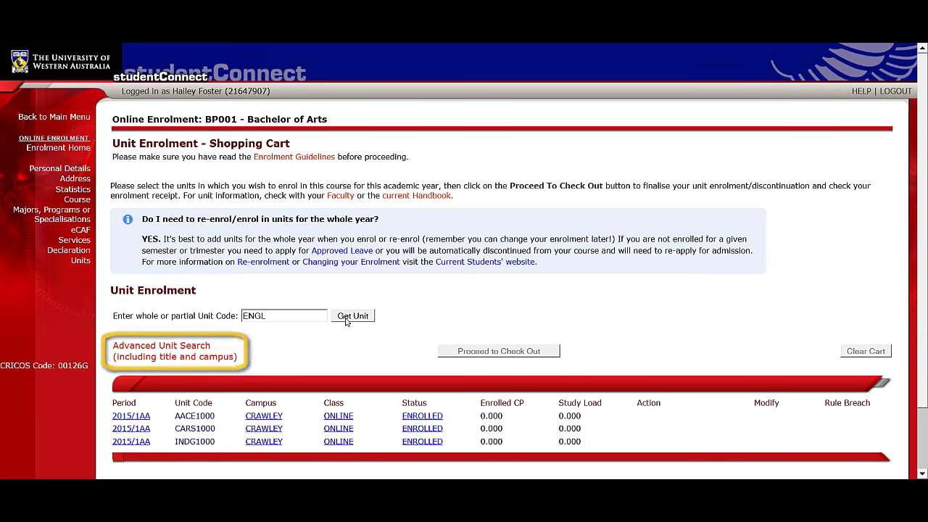
{"action": "left_click", "coordinate": [345, 316]}
{"action": "left_click", "coordinate": [840, 235]}
{"action": "left_click", "coordinate": [840, 251]}
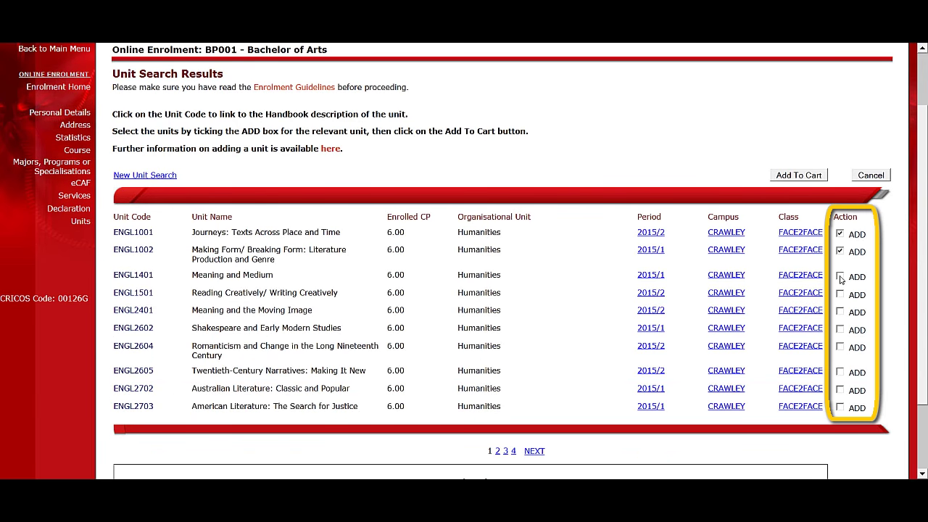
{"action": "left_click", "coordinate": [839, 277]}
{"action": "left_click", "coordinate": [840, 294]}
{"action": "left_click", "coordinate": [798, 175]}
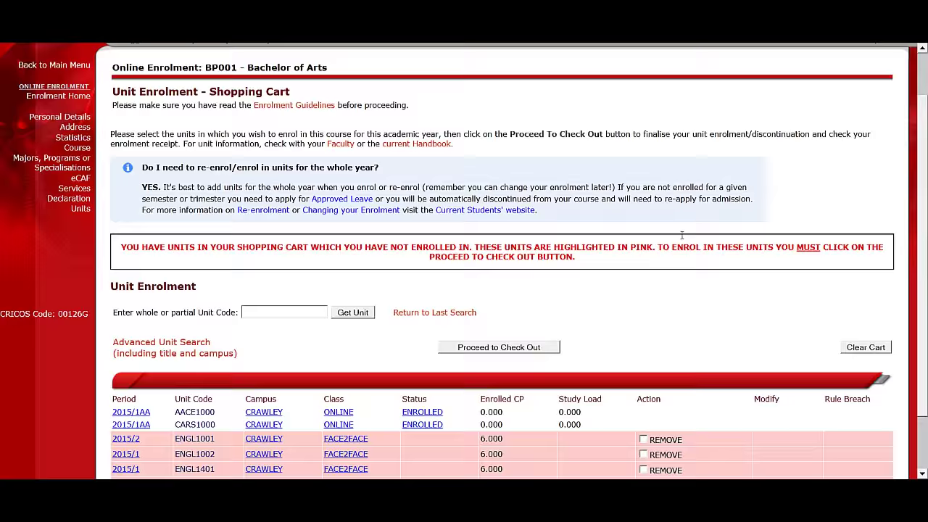
{"action": "scroll", "coordinate": [280, 386], "scroll_direction": "down", "scroll_amount": 1}
{"action": "left_click", "coordinate": [316, 248]}
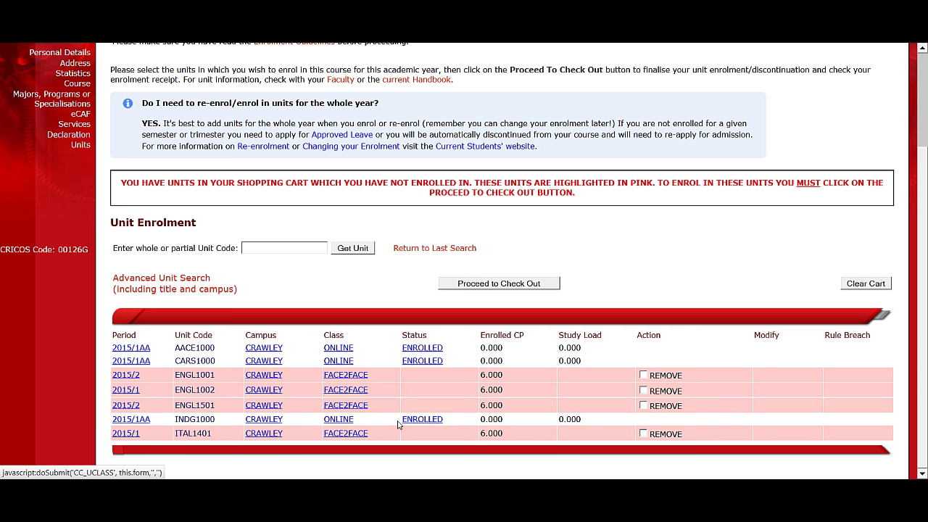
Check out the cart, dismiss the course attempt notice, and review the enrolment receipt
{"action": "left_click", "coordinate": [490, 285]}
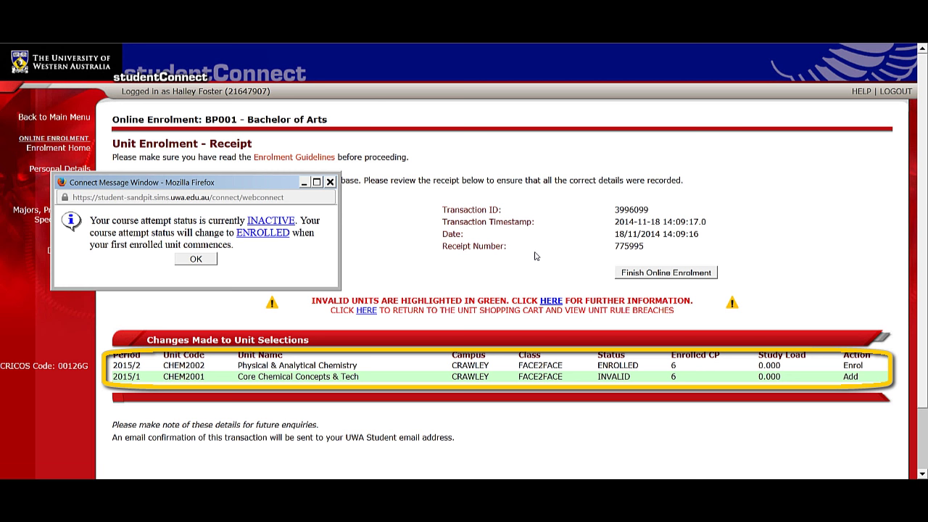
{"action": "left_click", "coordinate": [207, 259]}
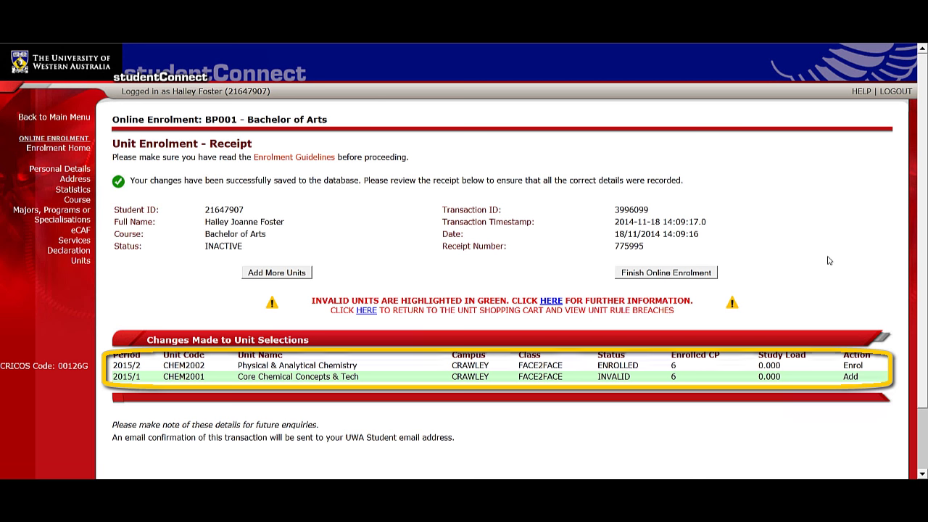
{"action": "scroll", "coordinate": [830, 260], "scroll_direction": "down", "scroll_amount": 1}
{"action": "scroll", "coordinate": [830, 261], "scroll_direction": "down", "scroll_amount": 1}
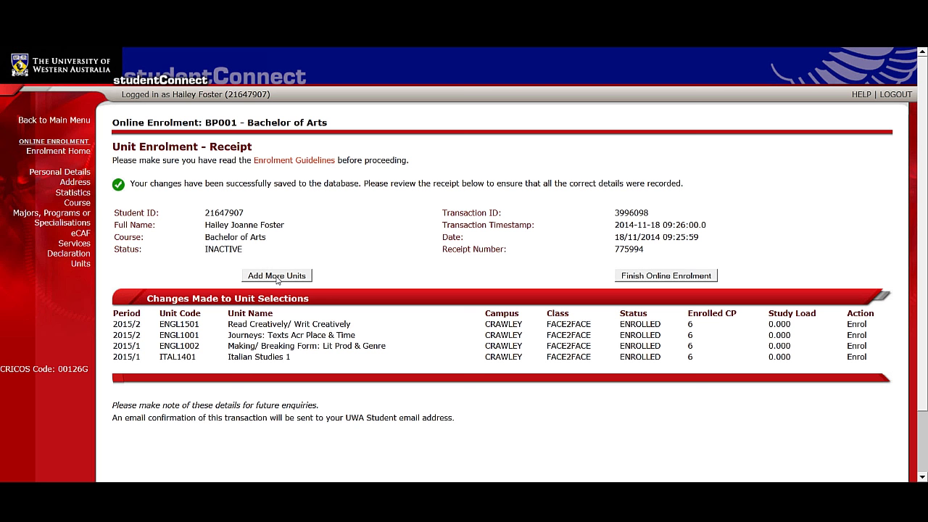
Finish online enrolment and show the Bachelor of Arts 2015 unit details, with CHEM2001 marked INVALID
{"action": "left_click", "coordinate": [637, 277]}
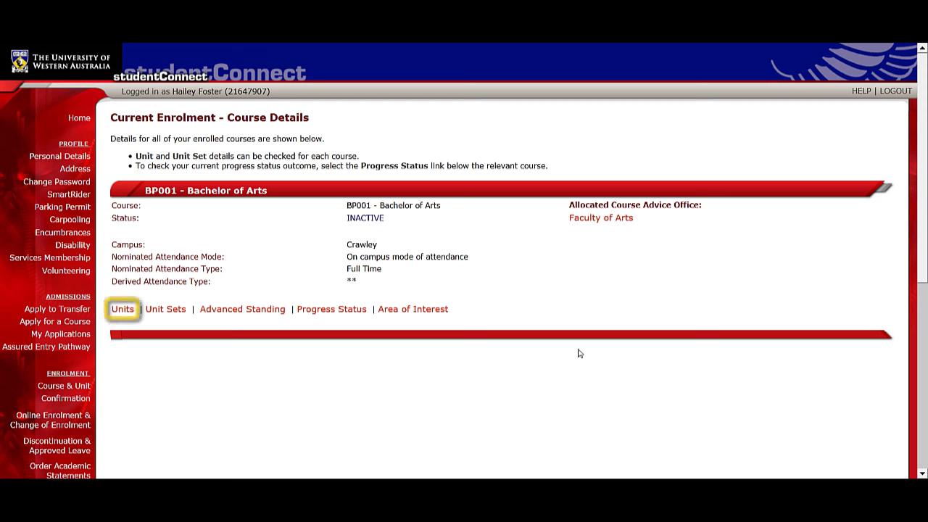
{"action": "left_click", "coordinate": [123, 309]}
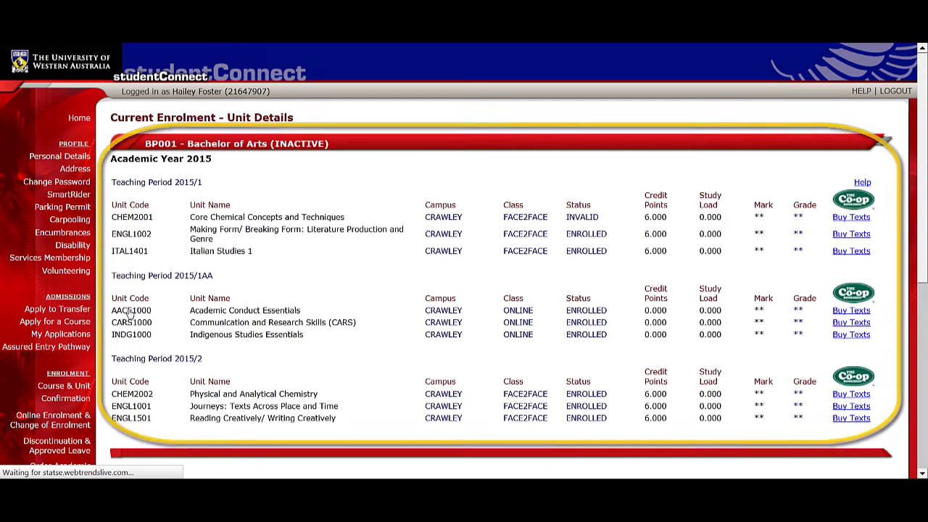